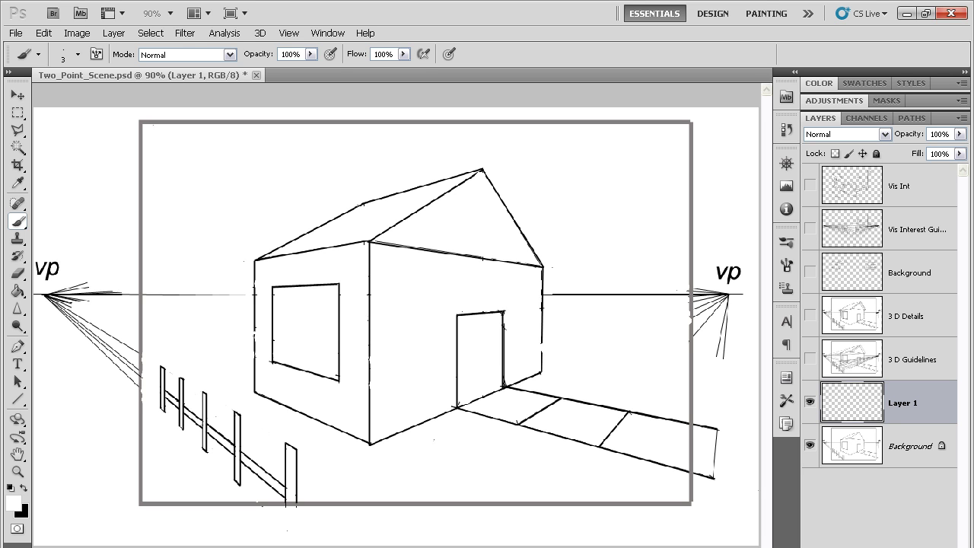
mouse_move(237, 420)
mouse_down()
mouse_move(237, 481)
mouse_move(307, 504)
mouse_up()
key(ctrl+alt+z)
key(ctrl+alt+z)
key(ctrl+alt+z)
Show the 3 D Details layer briefly to examine the finished thickness details, and hide it again.
key(x)
click(810, 315)
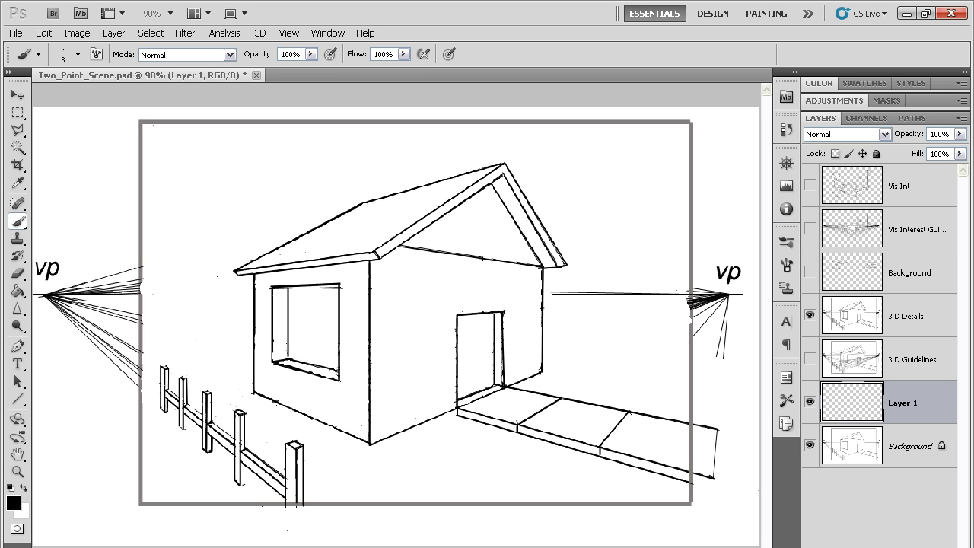
click(809, 316)
With the Line tool in gray 929090, draw short thickness ticks below the walkway's front edge and a guideline through them from the left vanishing point.
key(u)
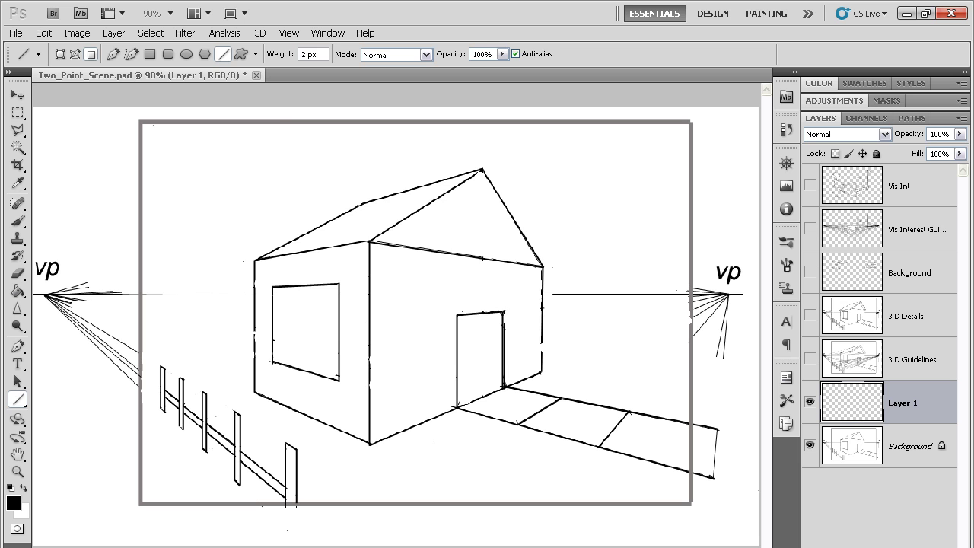
click(14, 502)
click(291, 224)
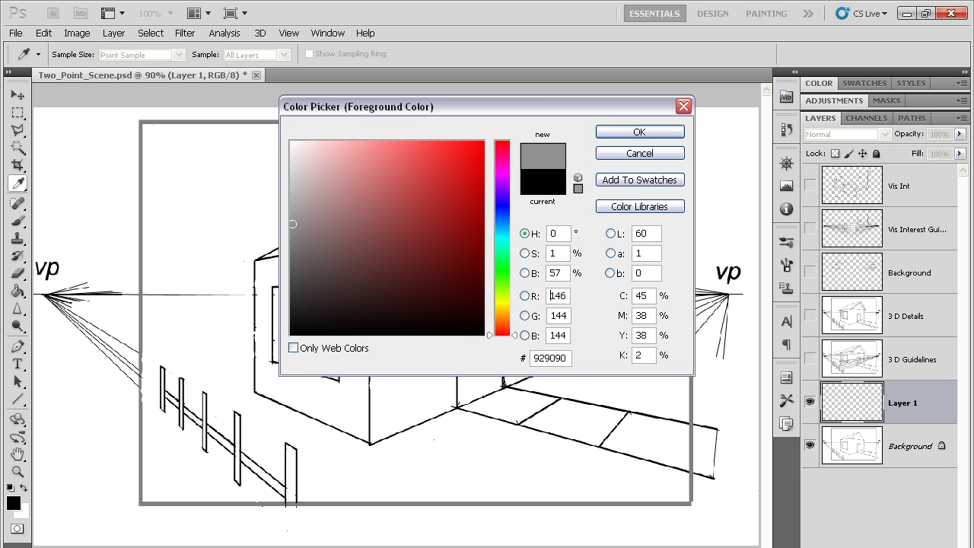
click(639, 132)
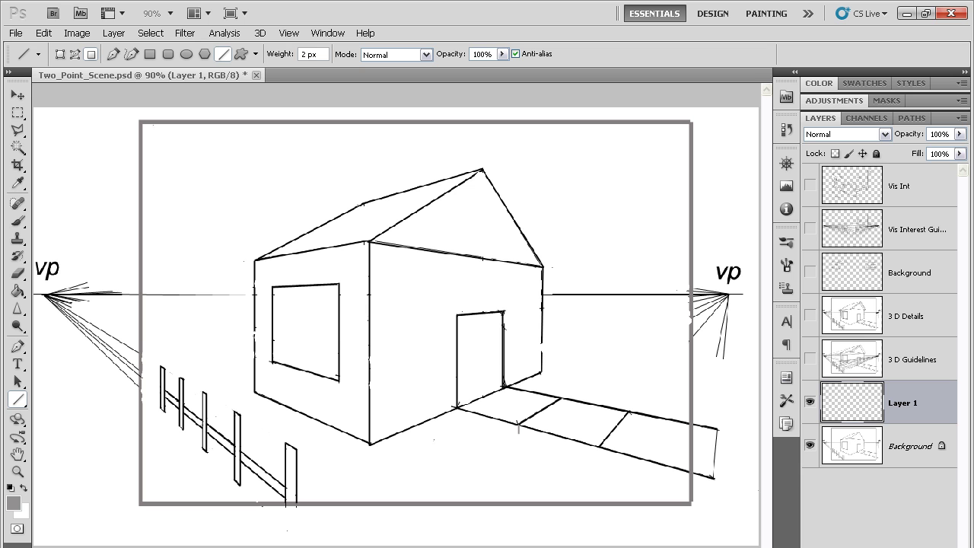
drag(599, 445, 599, 456)
mouse_move(44, 295)
mouse_down()
mouse_move(536, 431)
mouse_move(689, 483)
mouse_up()
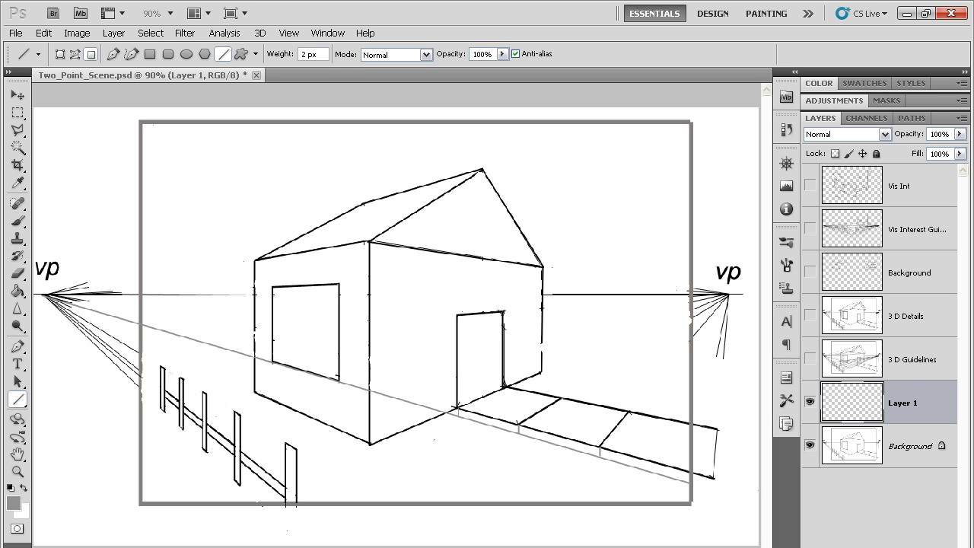
Trace the walkway's lower front edge and its short vertical thickness lines in black.
key(d)
drag(456, 408, 691, 480)
drag(518, 424, 517, 433)
drag(601, 446, 601, 461)
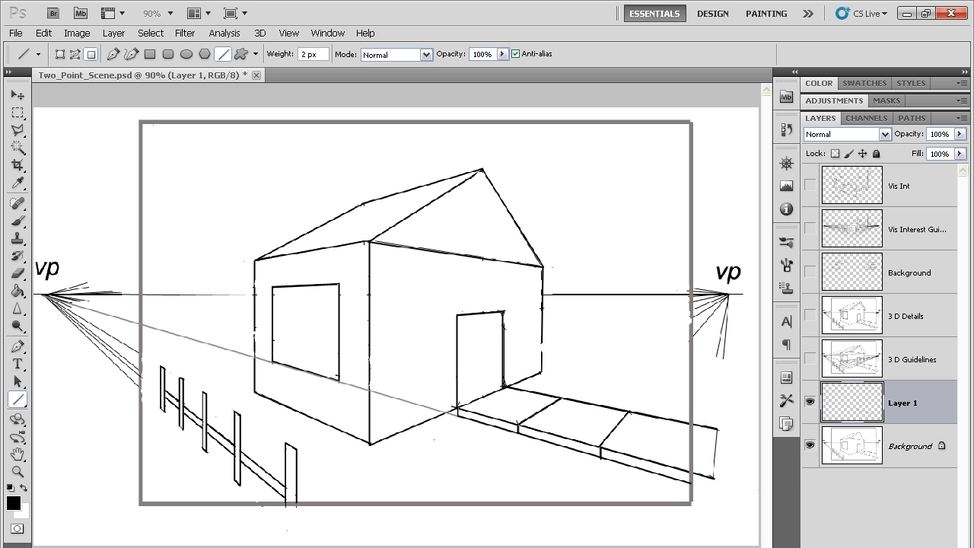
key(ctrl+z)
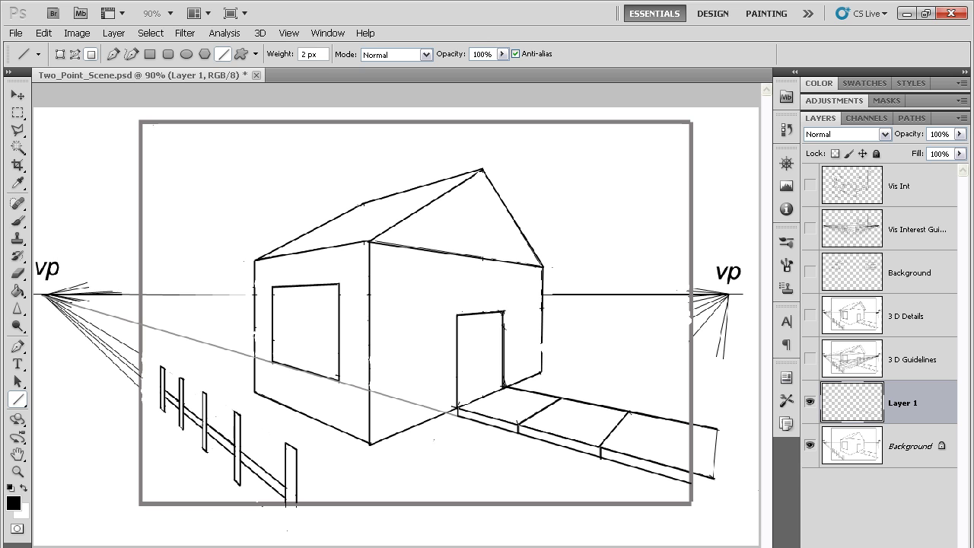
key(ctrl+z)
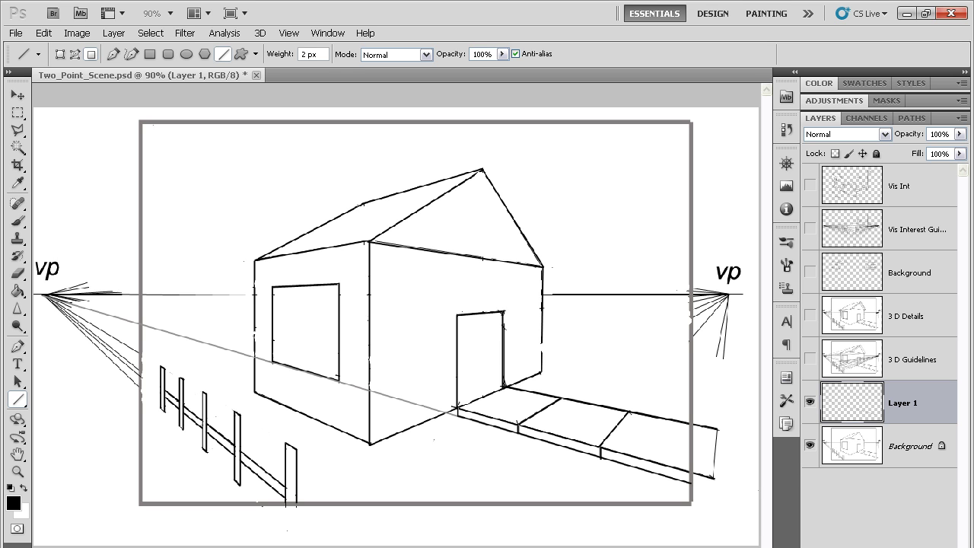
key(ctrl+z)
key(ctrl+z)
Set the foreground colour to a medium gray for the next guidelines.
click(24, 488)
click(13, 502)
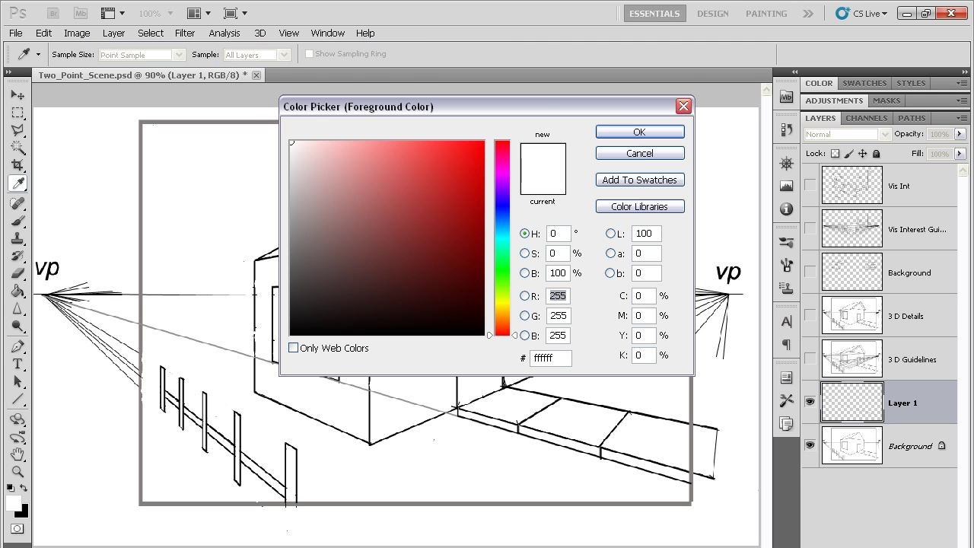
click(293, 242)
click(639, 132)
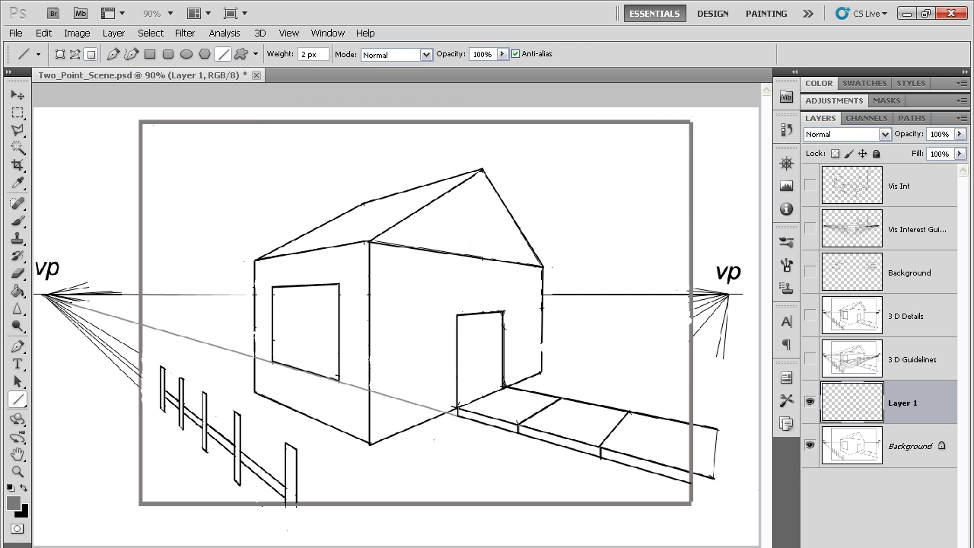
key(ctrl+z)
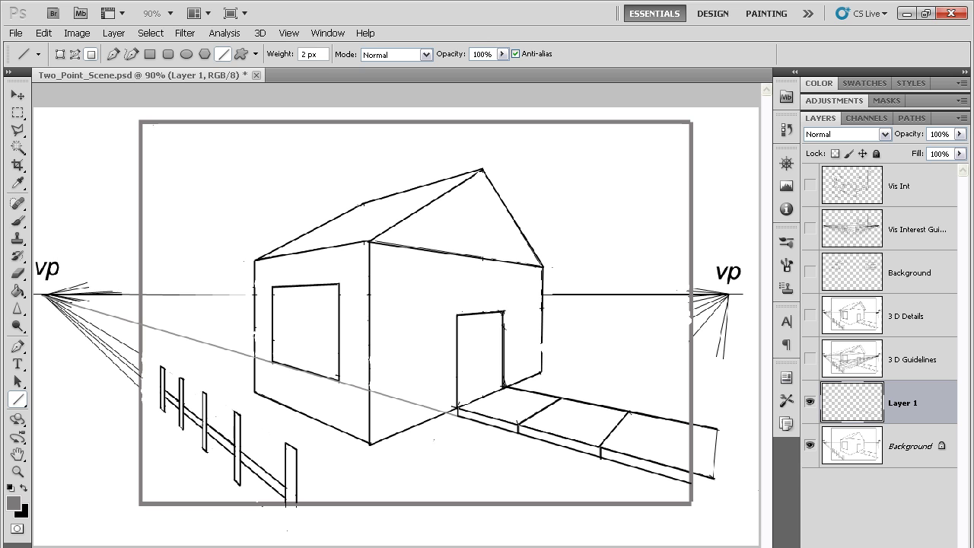
key(ctrl+z)
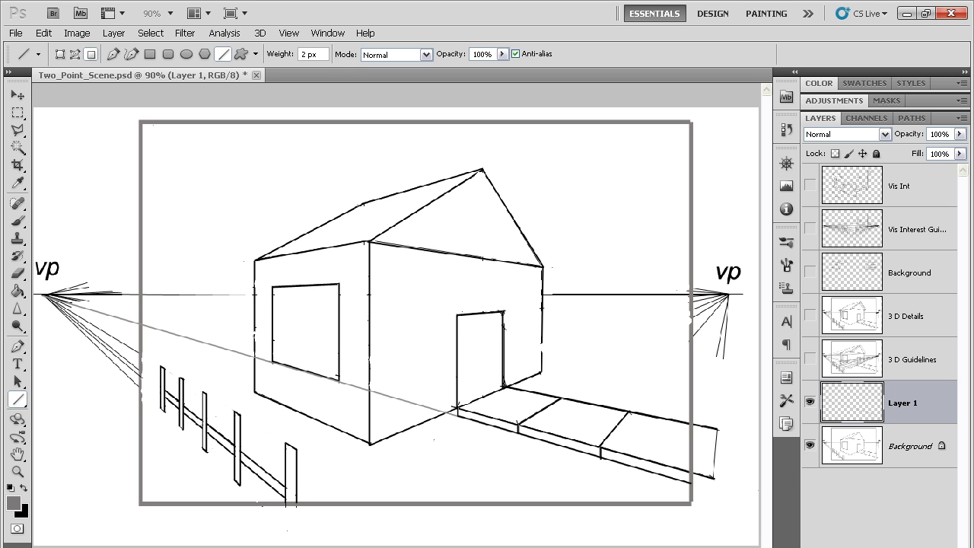
key(ctrl+z)
key(ctrl+z)
key(ctrl+z)
key(ctrl+z)
Draw gray guidelines for the door's depth from both vanishing points to the door's base, plus a vertical just inside its right edge.
drag(504, 387, 46, 295)
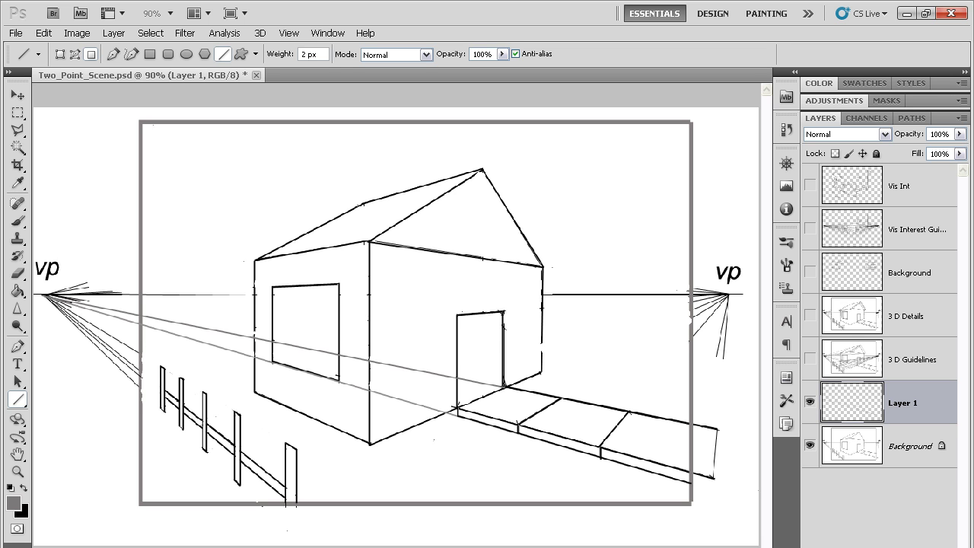
drag(728, 293, 494, 312)
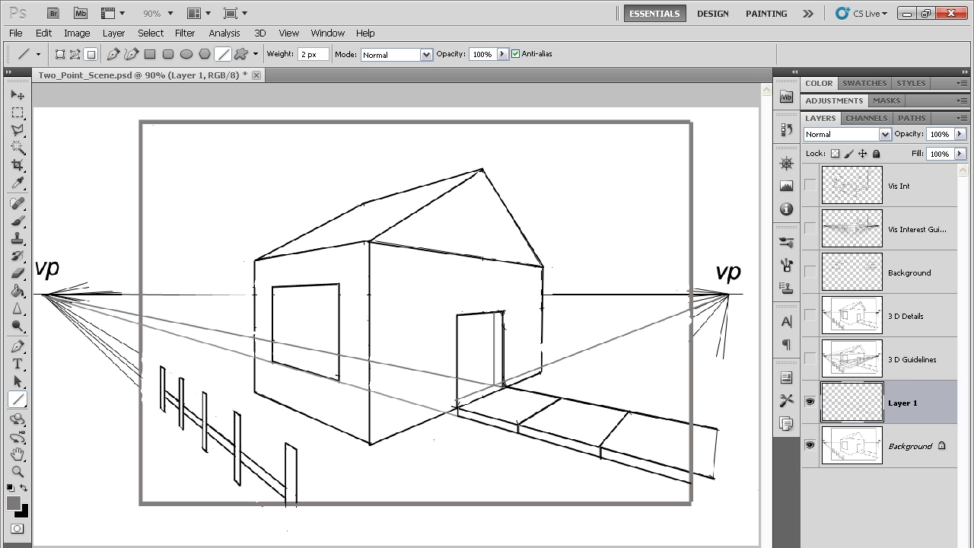
mouse_move(457, 315)
mouse_down()
mouse_move(102, 274)
mouse_move(45, 294)
mouse_up()
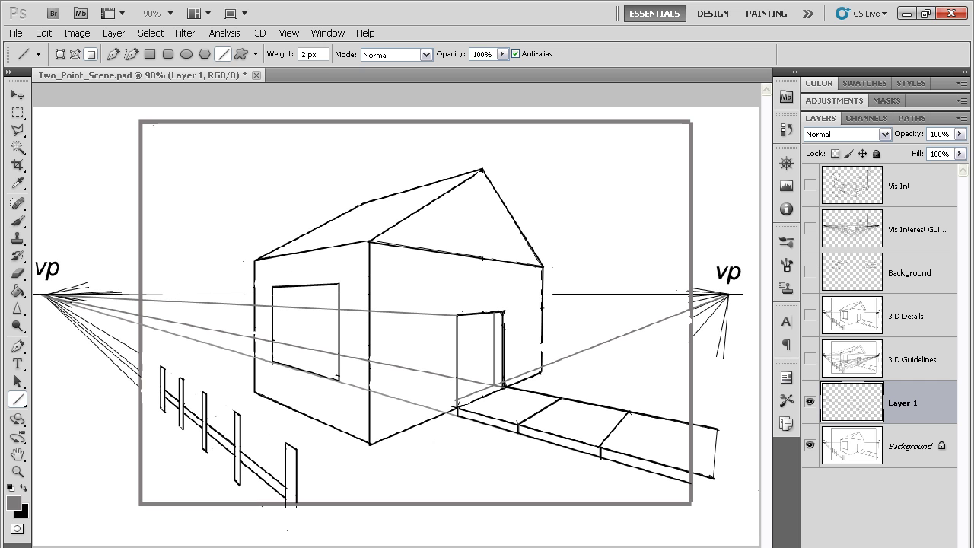
drag(448, 315, 449, 404)
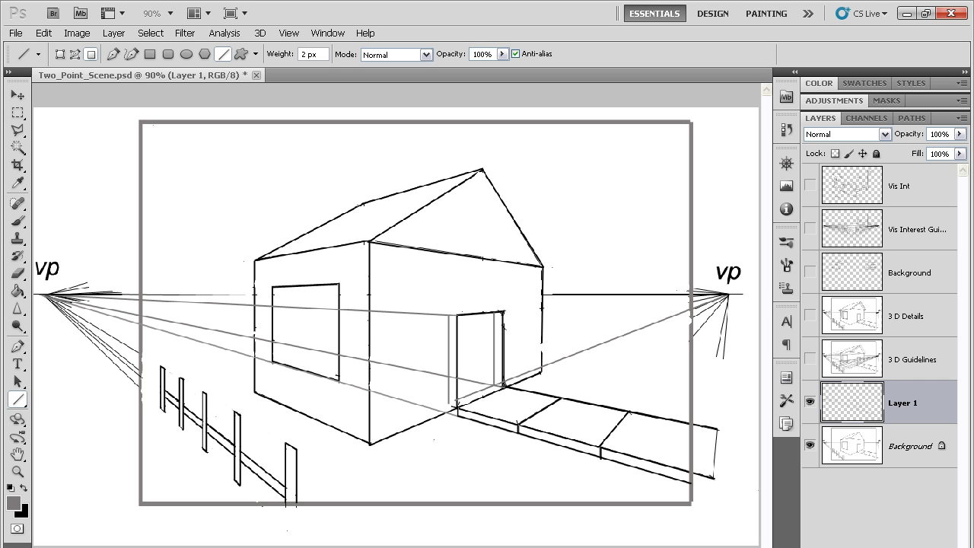
key(ctrl+z)
key(ctrl+alt+z)
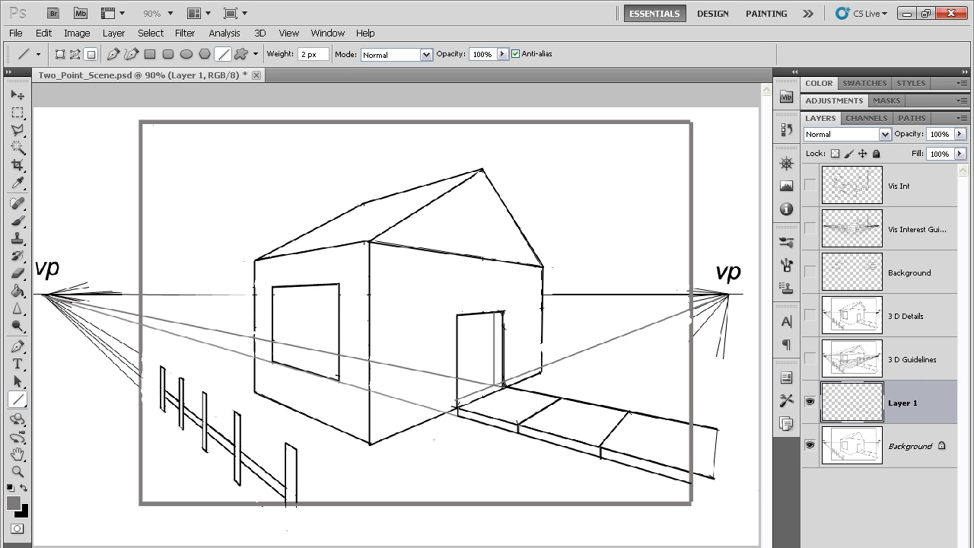
Trace the door's inner vertical edge and threshold lines in black.
key(x)
key(ctrl+alt+z)
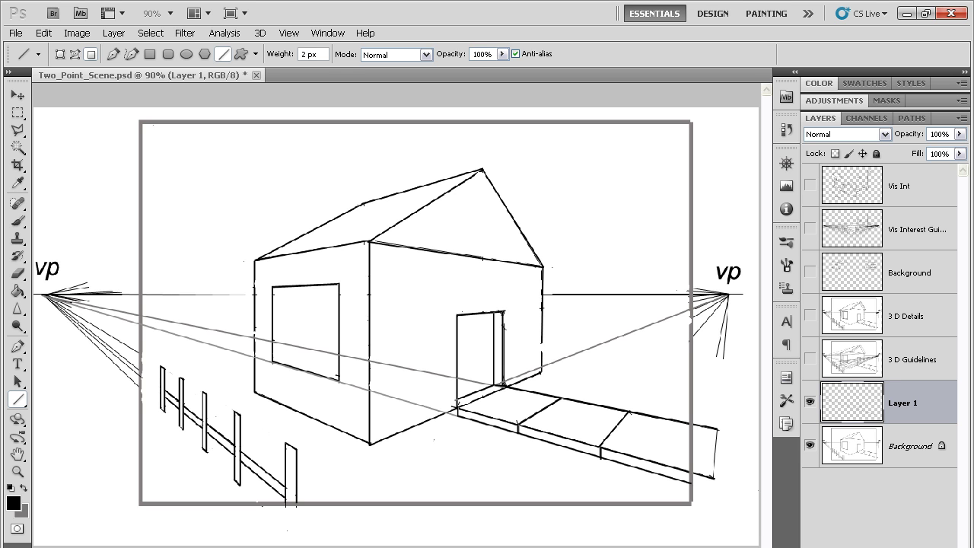
Draw gray guidelines from the right vanishing point to the window's two left corners and a vertical between them for the window's depth.
key(x)
drag(727, 294, 272, 362)
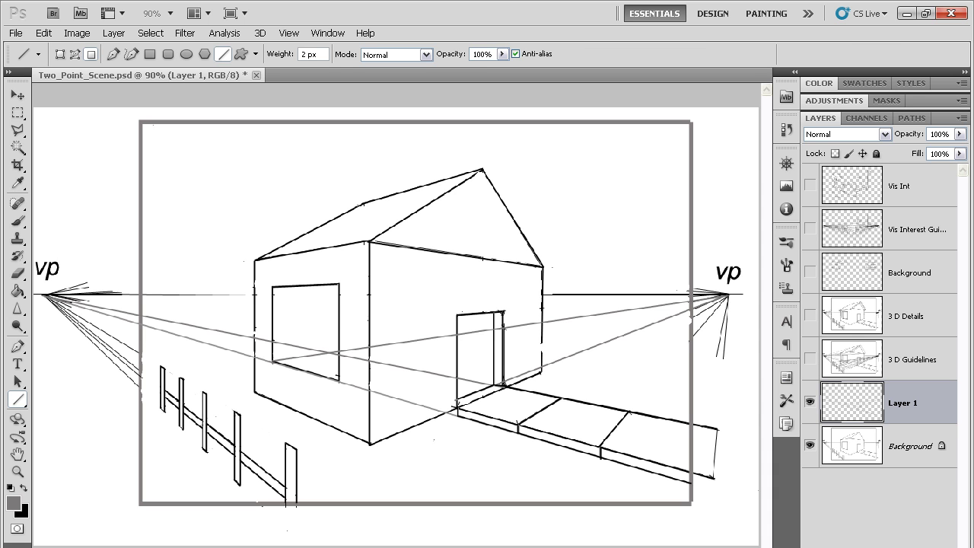
drag(728, 294, 271, 287)
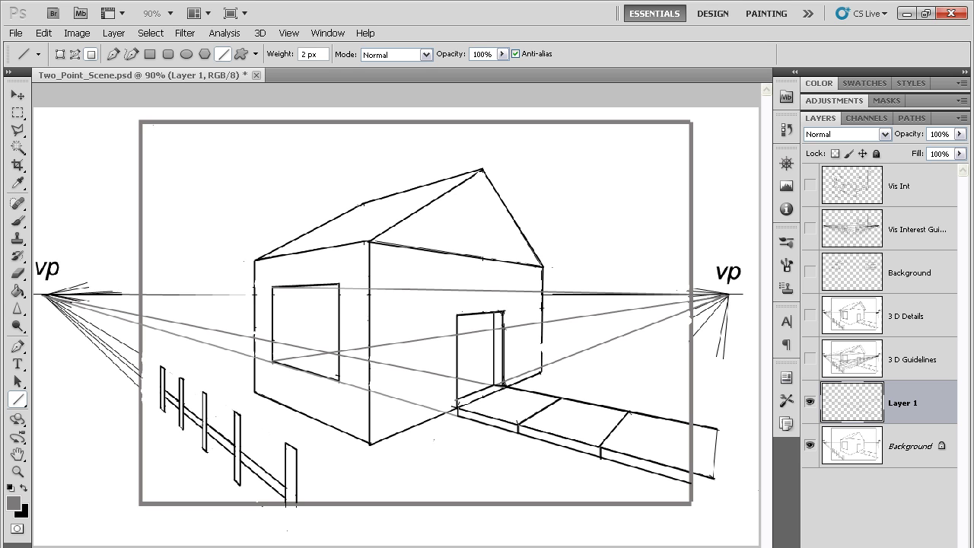
key(ctrl+z)
drag(285, 359, 282, 286)
Draw gray guidelines from the left vanishing point across the bottom and top of the window to its right edge.
mouse_move(44, 294)
mouse_down()
mouse_move(191, 317)
mouse_move(340, 375)
mouse_up()
mouse_move(44, 295)
mouse_down()
mouse_move(267, 301)
mouse_move(271, 290)
mouse_move(339, 289)
mouse_up()
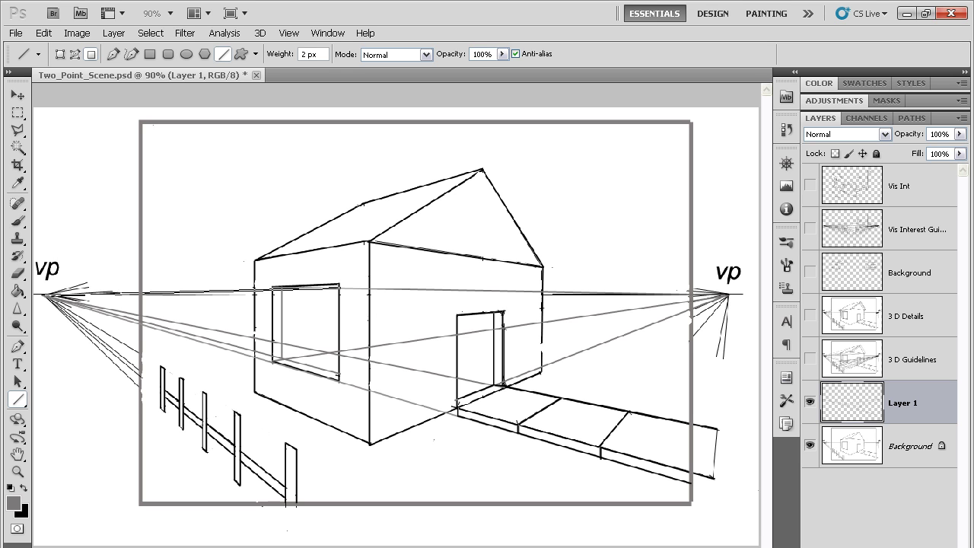
key(ctrl+z)
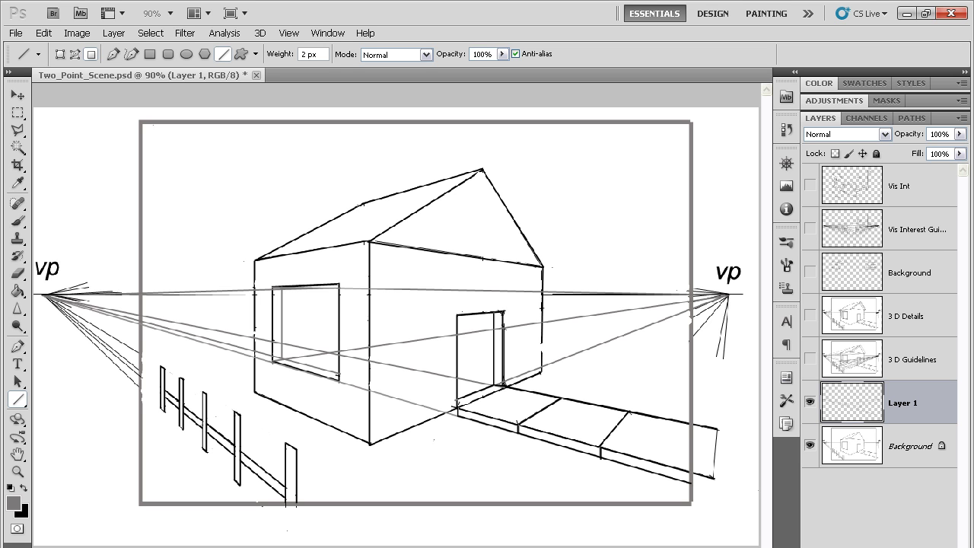
Trace the window's inner vertical, sill, corner and top edges in black along the guidelines.
key(x)
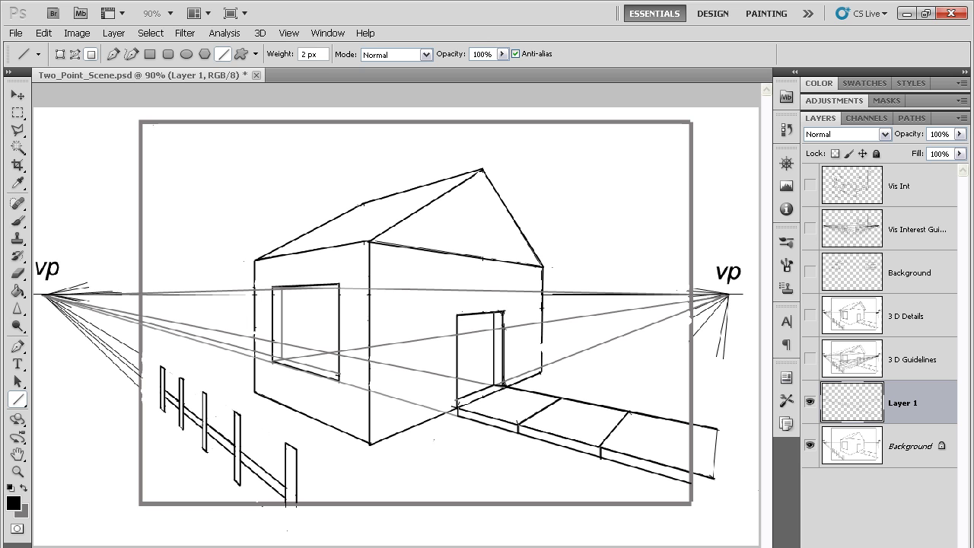
drag(282, 289, 282, 360)
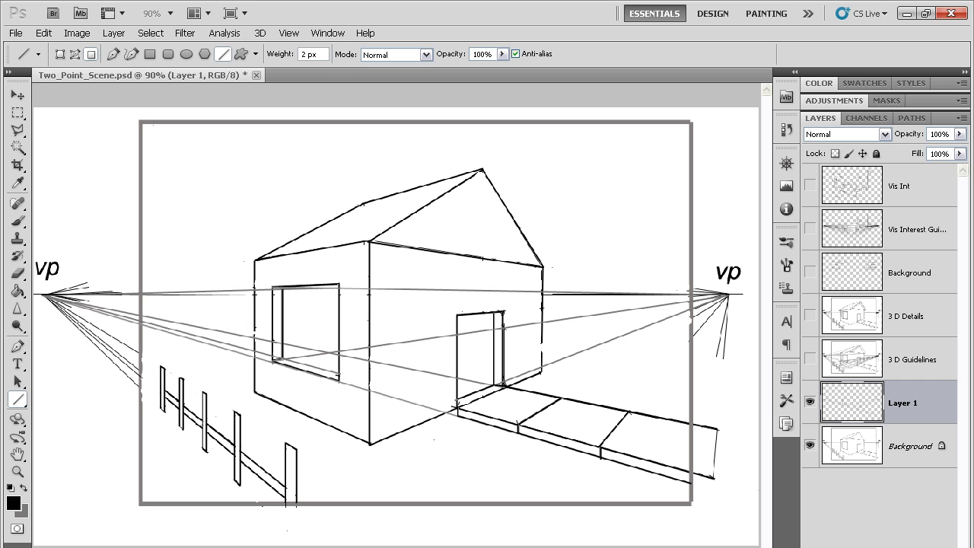
drag(273, 361, 282, 358)
drag(282, 359, 339, 374)
drag(273, 287, 339, 288)
Try to paint out the guidelines left of the house in white with a 10 px Spot Healing Brush.
click(17, 203)
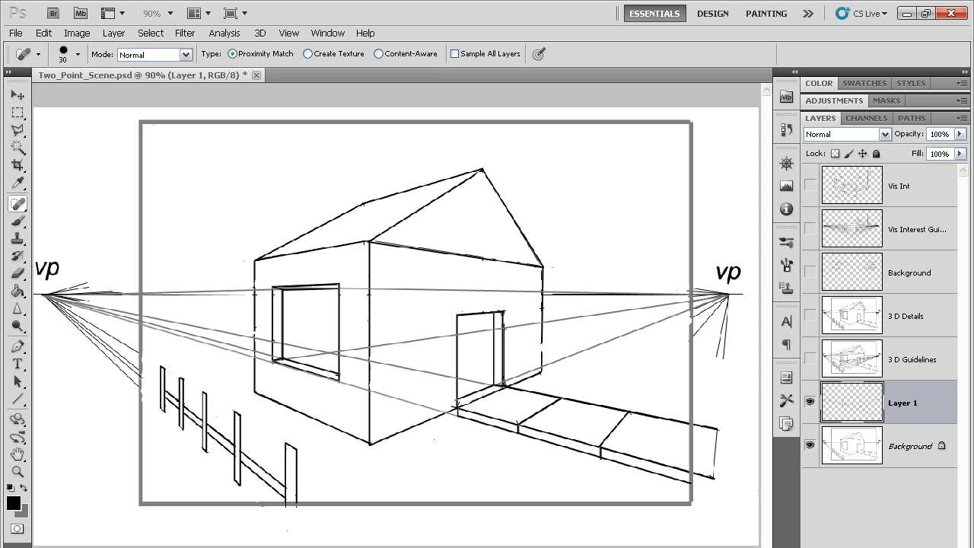
key(d)
key(x)
key([)
mouse_move(193, 328)
mouse_down()
mouse_move(205, 340)
mouse_move(204, 327)
mouse_up()
Set the foreground colour to fcfafa and try the Spot Healing Brush on the guidelines left of the house again.
click(13, 502)
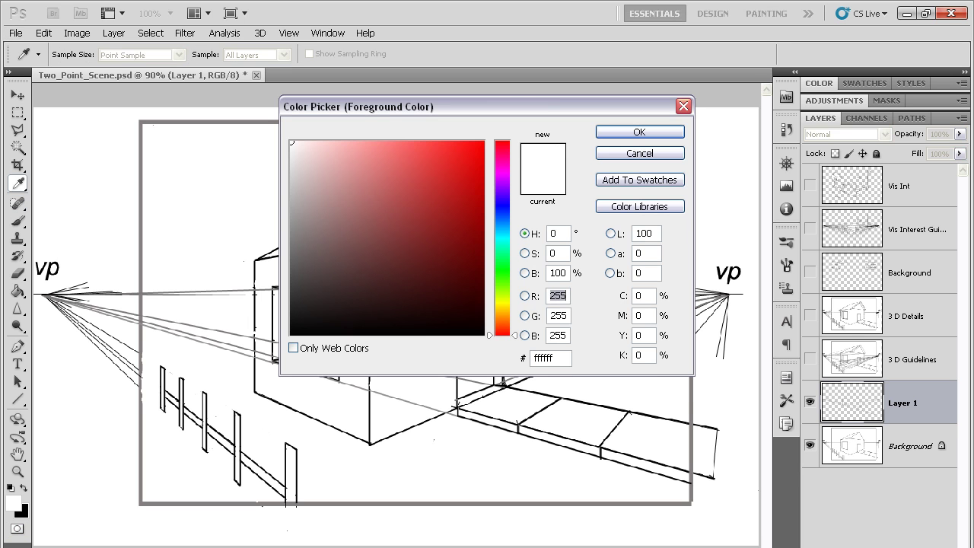
click(292, 143)
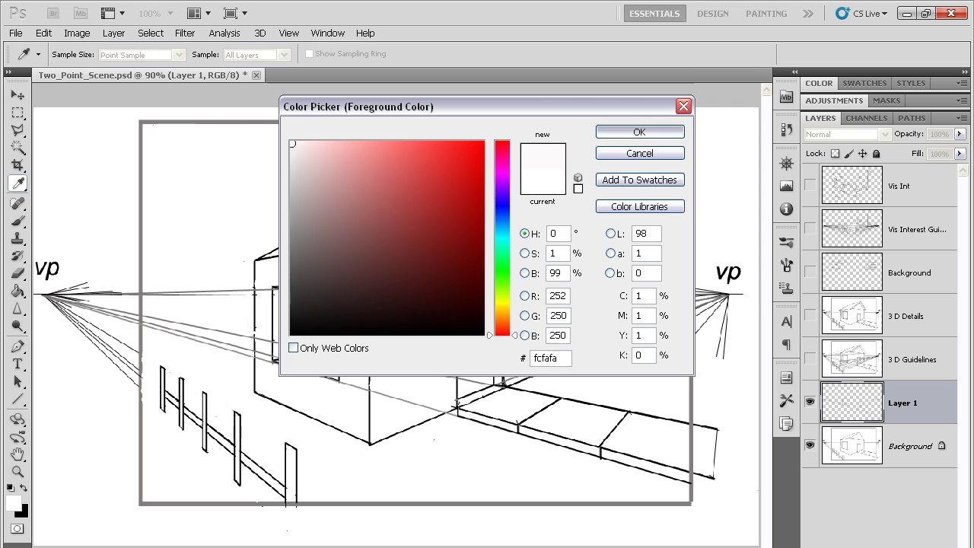
click(639, 131)
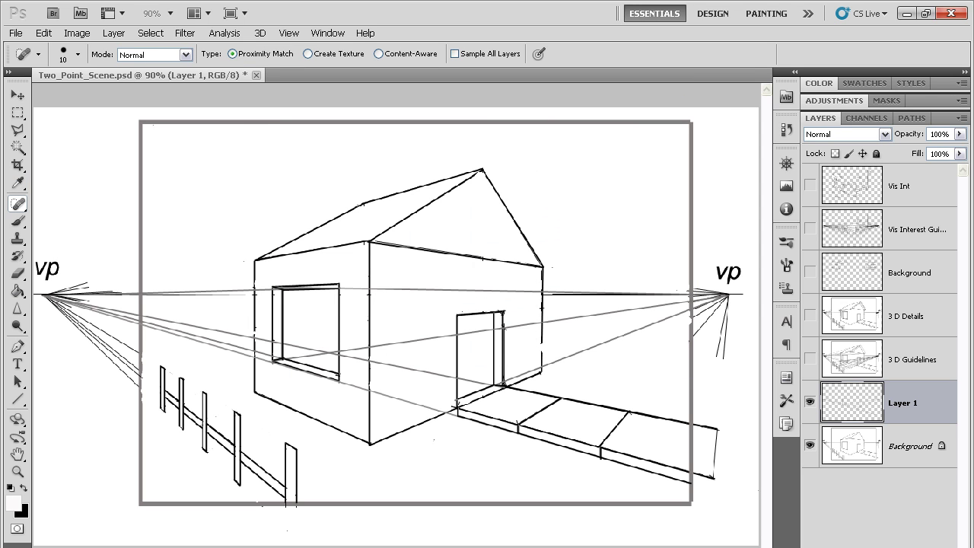
key(x)
key(x)
drag(194, 347, 213, 327)
Restrict the foreground colour to web colors with white ffffff, and paint out the lower guidelines left of the house with a 7 px Brush.
click(13, 502)
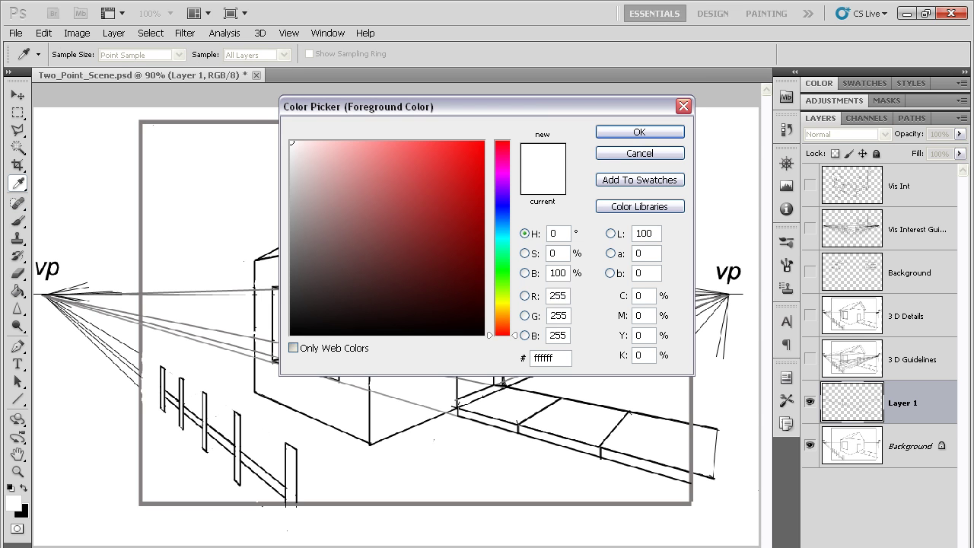
click(293, 348)
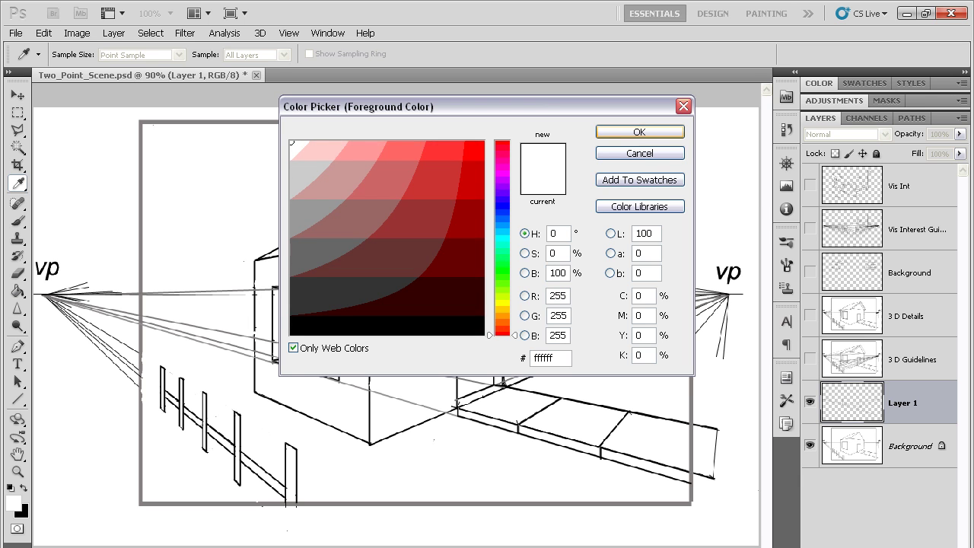
key(Return)
key(j)
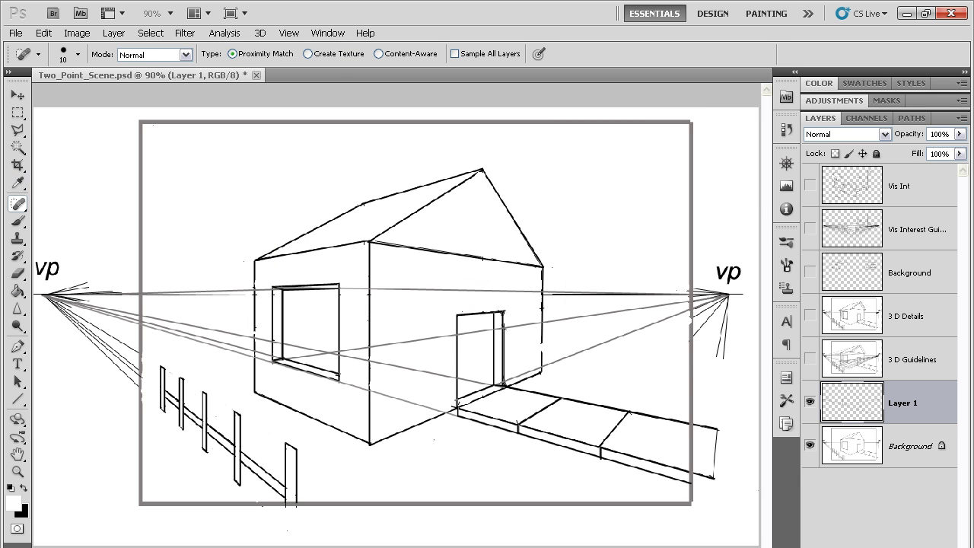
key(b)
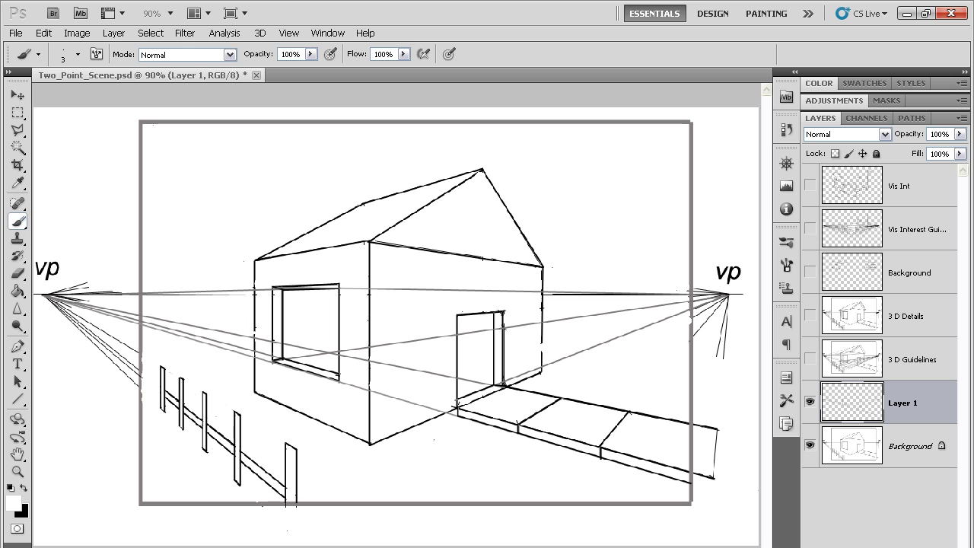
key(bracketright)
key(bracketright)
mouse_move(190, 340)
mouse_down()
mouse_move(213, 328)
mouse_move(165, 329)
mouse_move(146, 317)
mouse_up()
drag(218, 346, 229, 332)
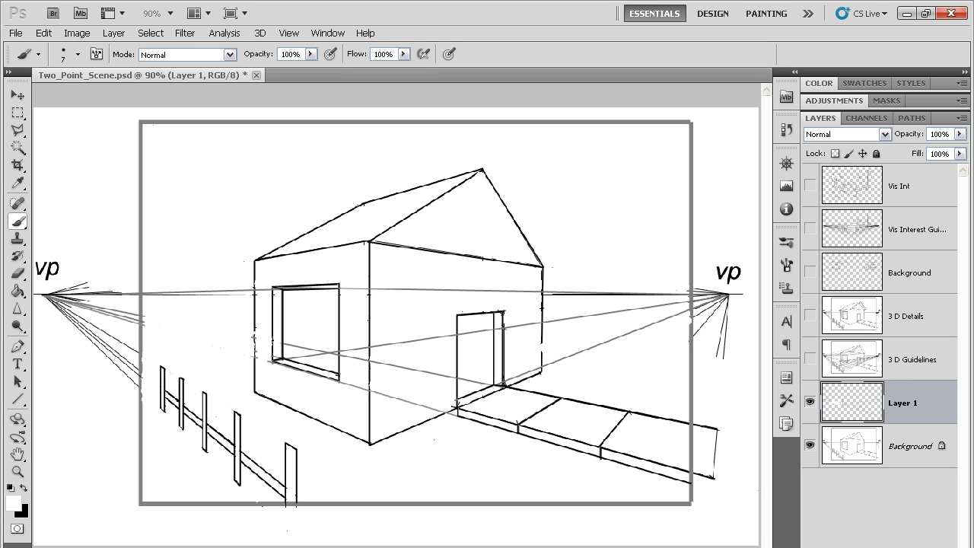
Paint out the gray guidelines crossing the lower part of the window in white.
drag(285, 343, 334, 353)
drag(339, 349, 339, 360)
drag(313, 356, 292, 359)
Paint out the lower gray guidelines across the house's front wall and doorway in white.
drag(373, 393, 427, 406)
drag(372, 360, 452, 377)
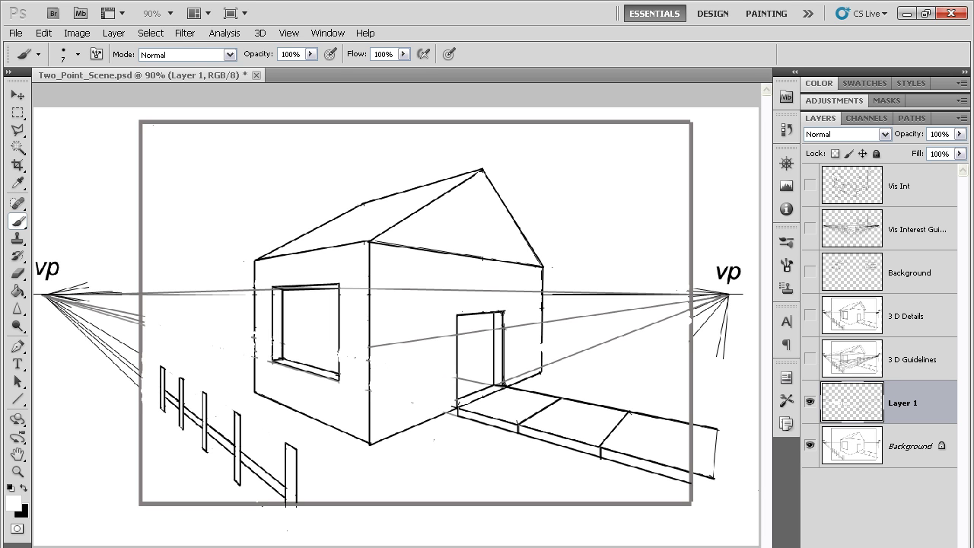
mouse_move(372, 346)
mouse_down()
mouse_move(669, 303)
mouse_move(654, 324)
mouse_move(562, 360)
mouse_move(463, 379)
mouse_up()
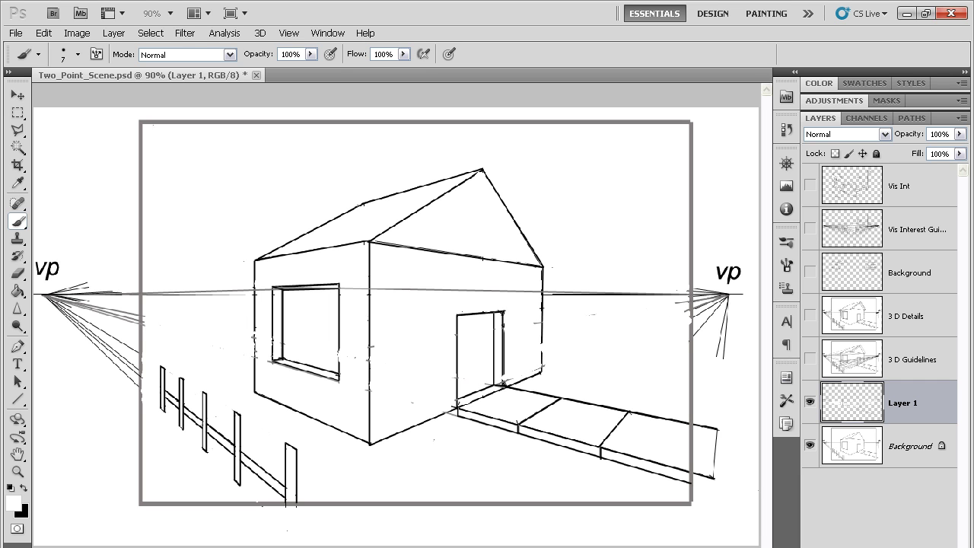
Set the foreground to a web-safe gray and draw 2 px guidelines from the right vanishing point to the fourth fence post's top, rail and base.
click(17, 398)
click(13, 502)
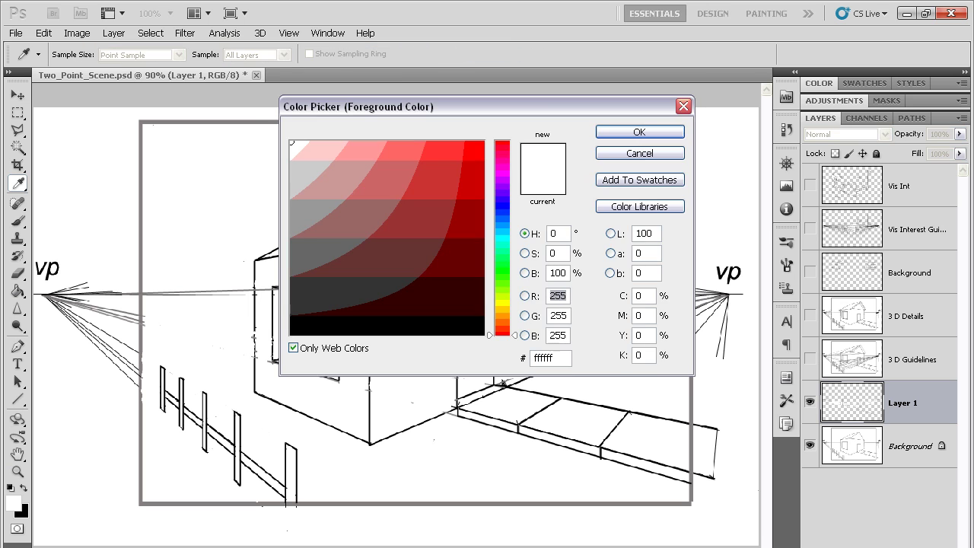
click(290, 218)
click(639, 132)
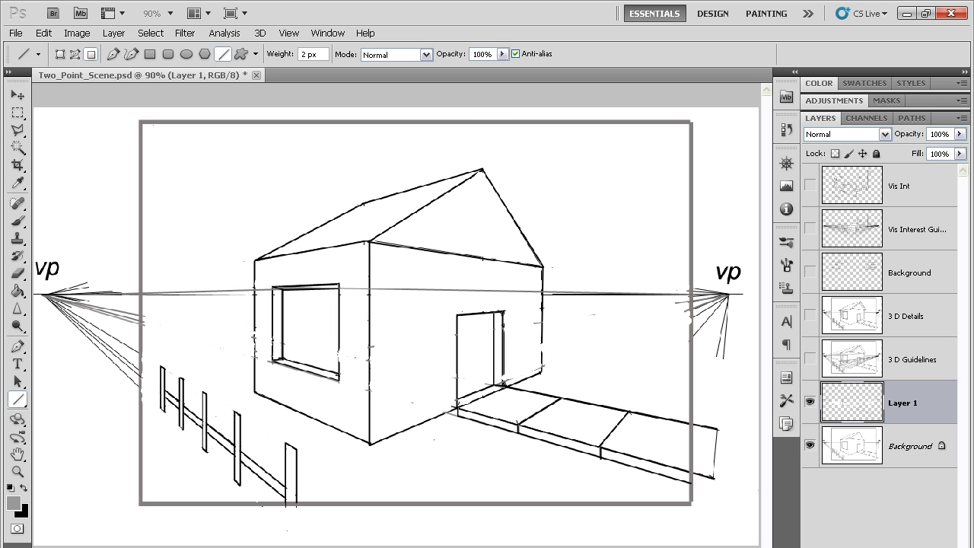
mouse_move(729, 294)
mouse_down()
mouse_move(286, 442)
mouse_move(236, 411)
mouse_up()
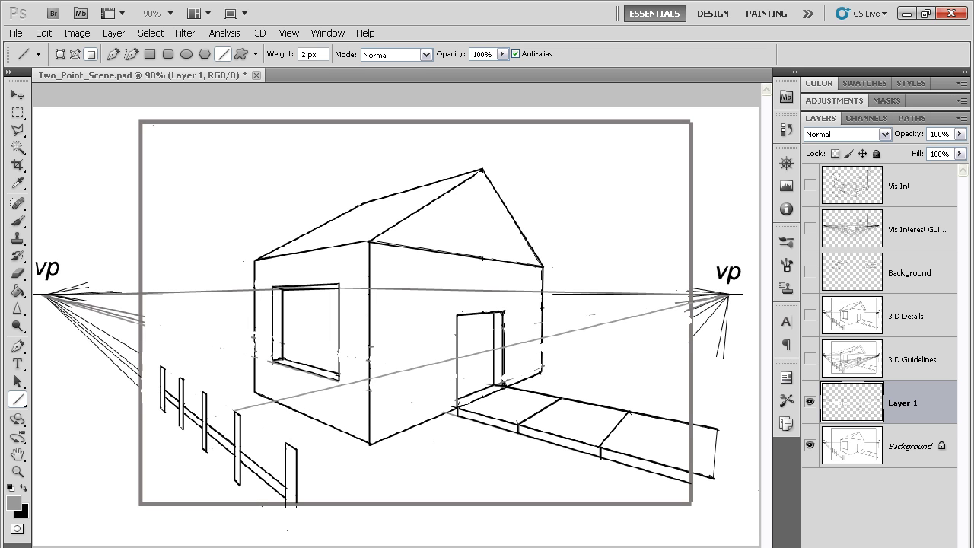
drag(727, 295, 236, 415)
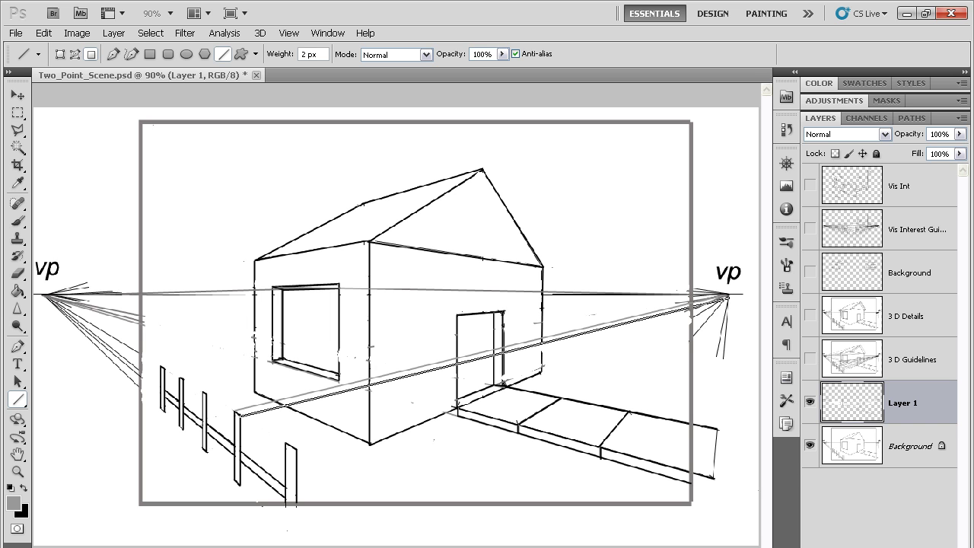
drag(236, 415, 236, 415)
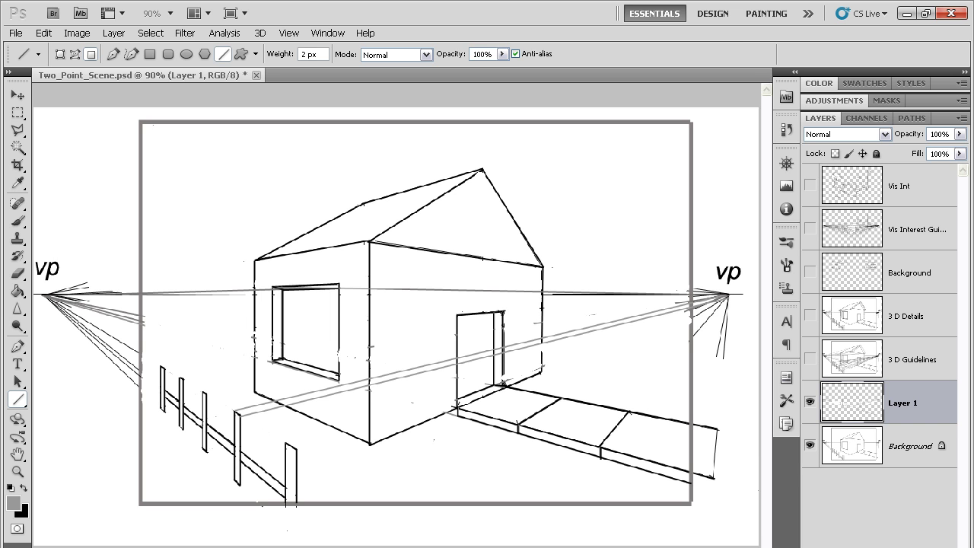
drag(248, 413, 728, 293)
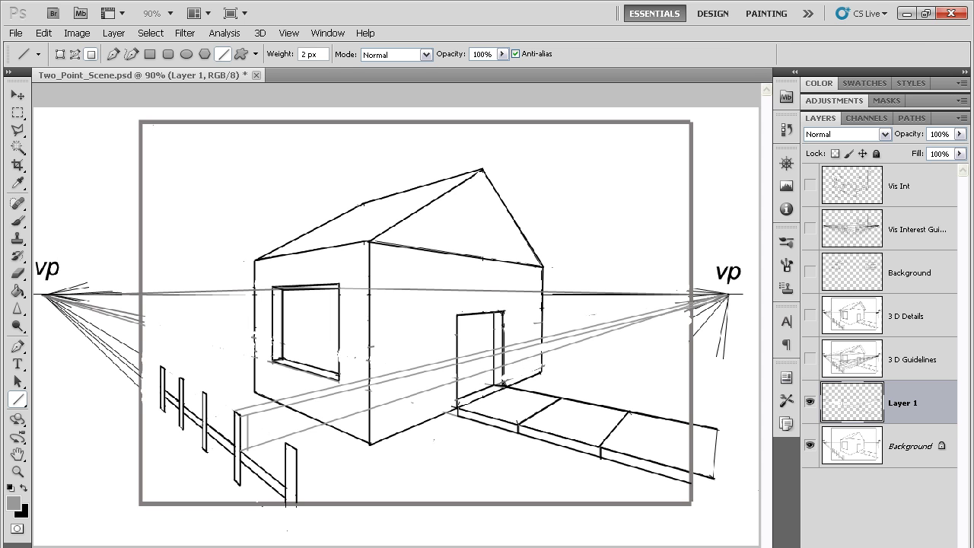
drag(239, 479, 728, 293)
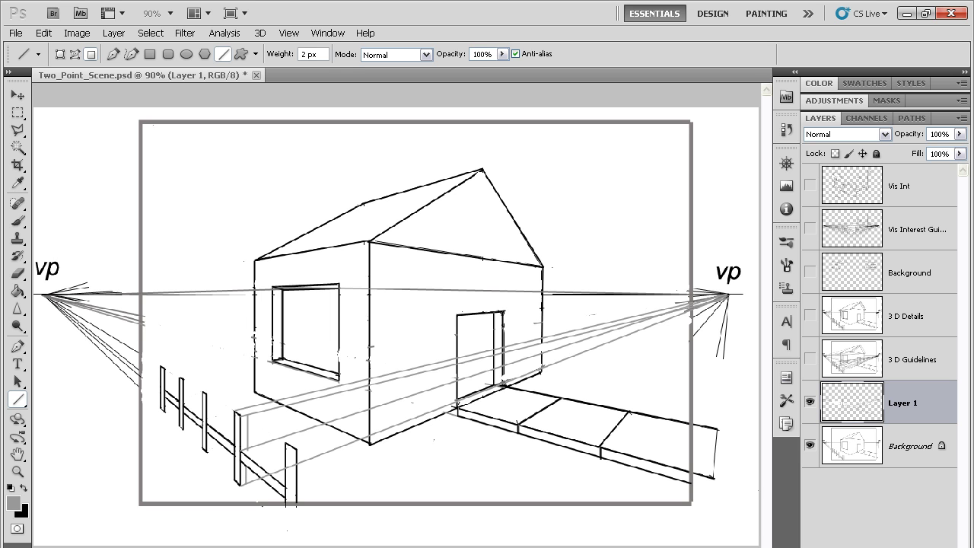
Draw gray guidelines from the left vanishing point to the fence rail and post top, and outline the fourth post's and rail's thickness in black.
drag(46, 294, 285, 474)
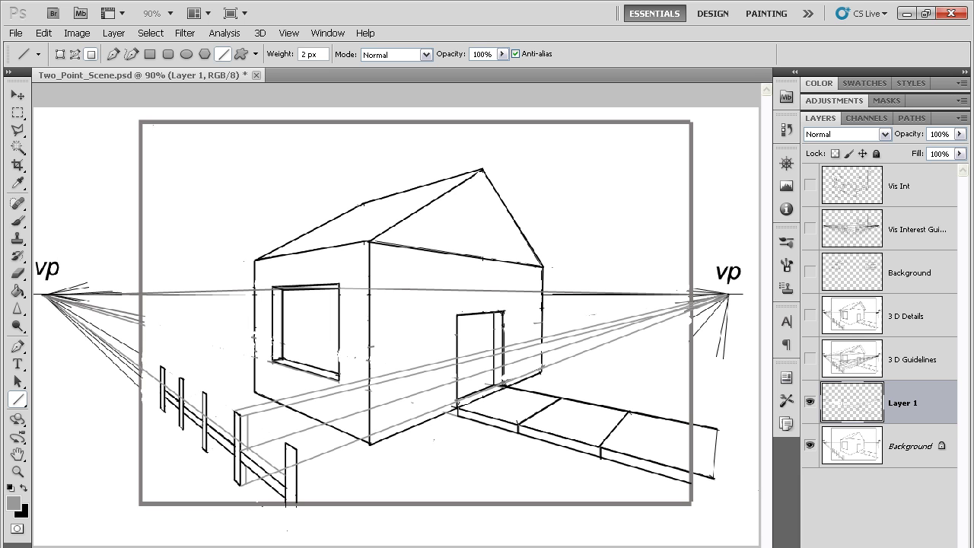
mouse_move(239, 410)
mouse_down()
mouse_move(105, 318)
mouse_move(46, 293)
mouse_up()
click(23, 487)
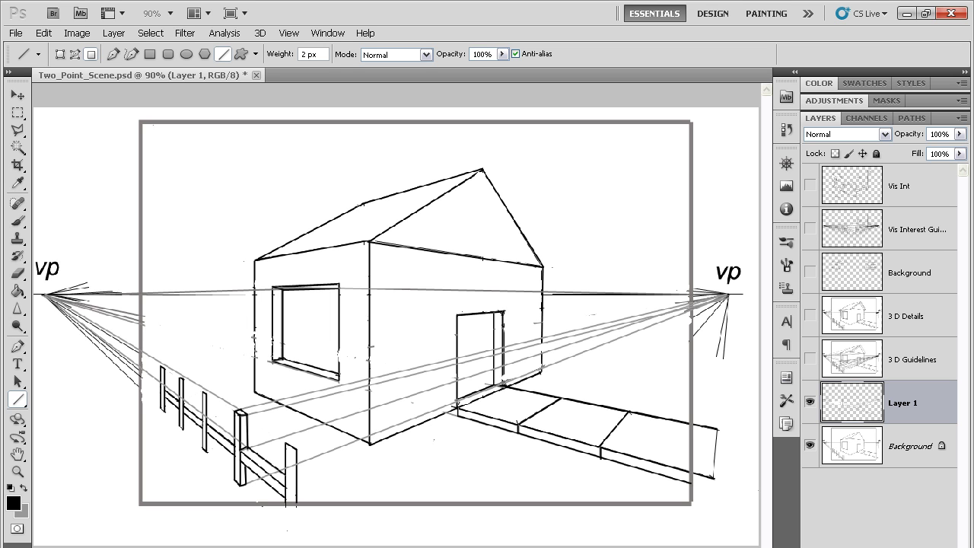
Extend a gray guideline from the left vanishing point past the roof peak and outline the overhanging double roof edge on the front gable.
key(x)
drag(42, 293, 502, 164)
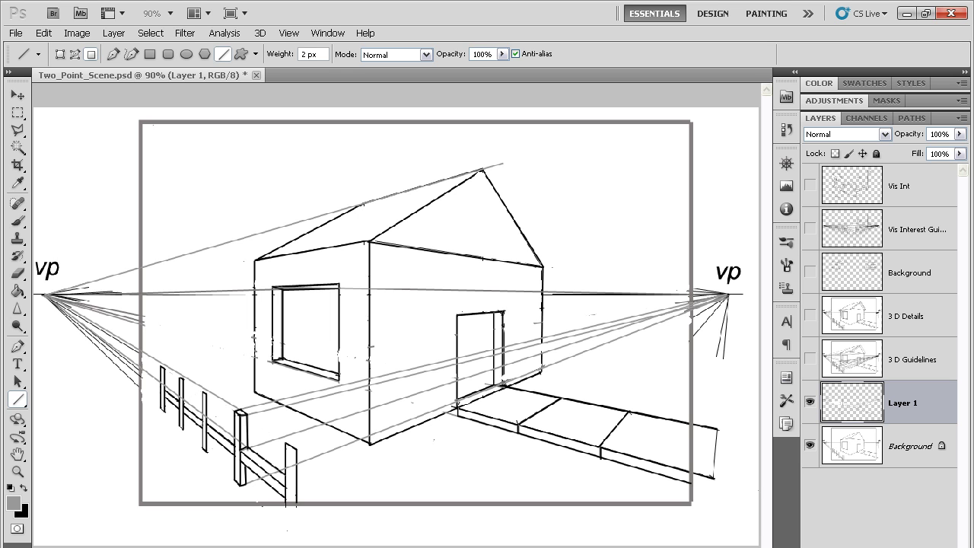
mouse_move(502, 163)
mouse_down()
mouse_move(543, 206)
mouse_move(568, 265)
mouse_up()
mouse_move(485, 170)
mouse_down()
mouse_move(408, 242)
mouse_move(382, 244)
mouse_up()
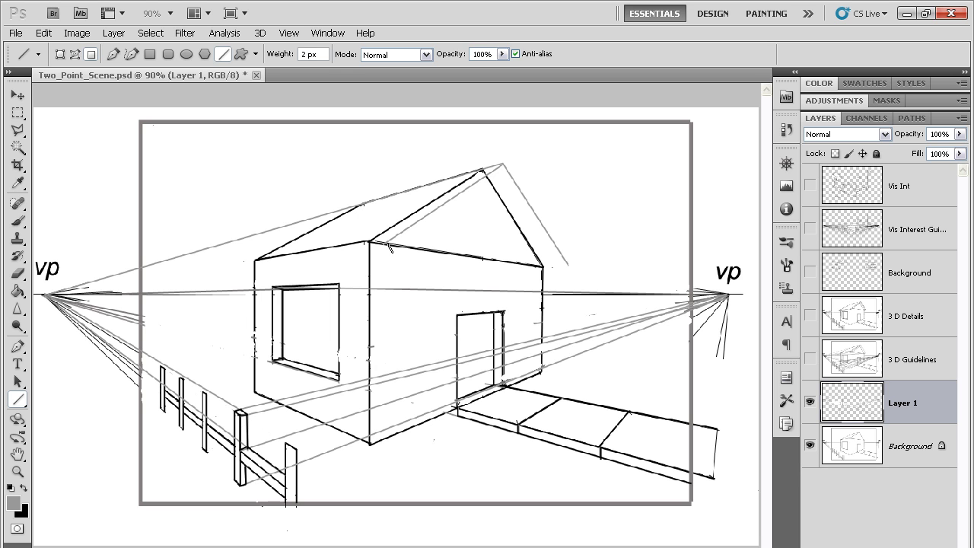
drag(394, 247, 561, 268)
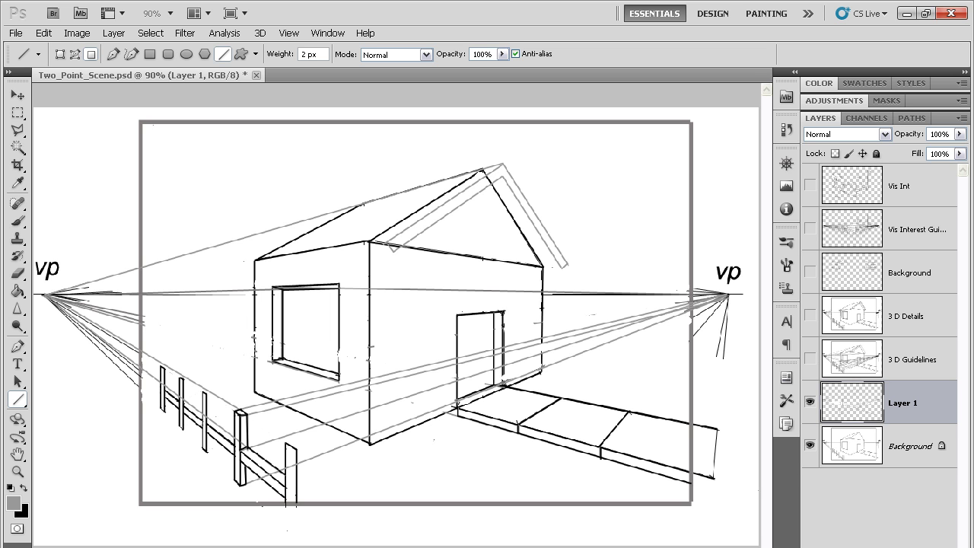
Draw gray guidelines from the left vanishing point to the gable overhang's lower corners, and add the roof's extended rear slope with its eave end.
mouse_move(561, 265)
mouse_down()
mouse_move(192, 260)
mouse_move(46, 295)
mouse_up()
drag(394, 251, 348, 249)
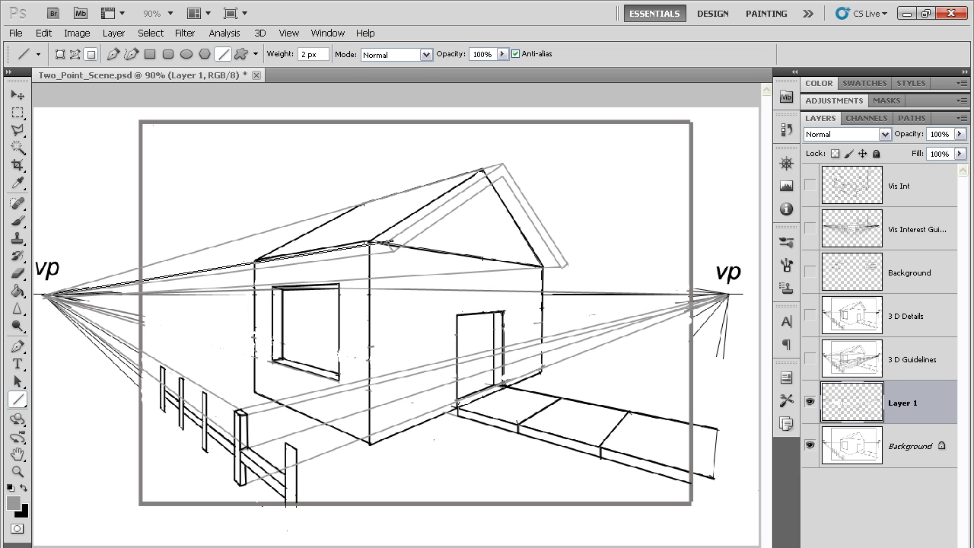
key(ctrl+z)
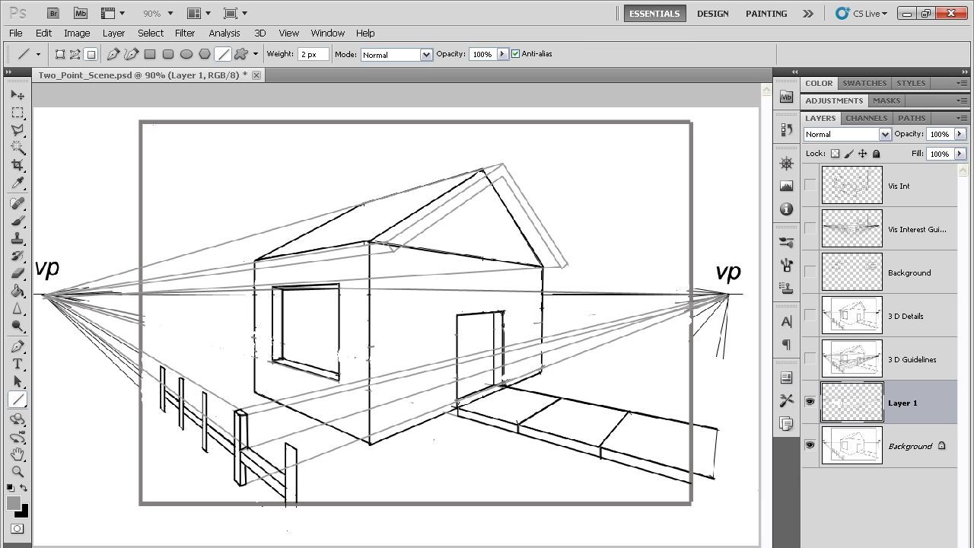
drag(340, 210, 231, 265)
key(ctrl+z)
Paint out the old black gable, eave and rear roof lines in white with the 7 px Brush.
key(x)
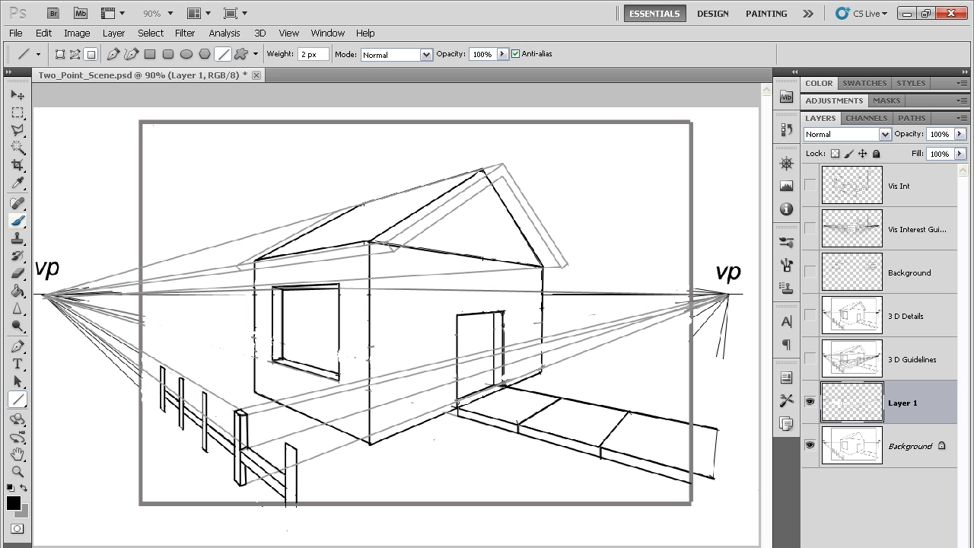
click(17, 221)
key(d)
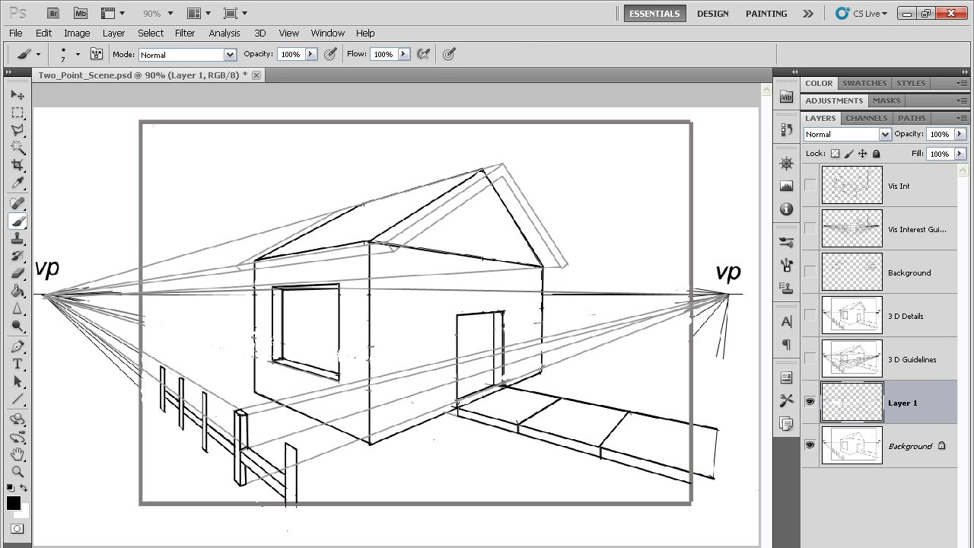
key(x)
mouse_move(388, 228)
mouse_down()
mouse_move(491, 173)
mouse_move(508, 211)
mouse_up()
key(ctrl+z)
drag(387, 230, 376, 237)
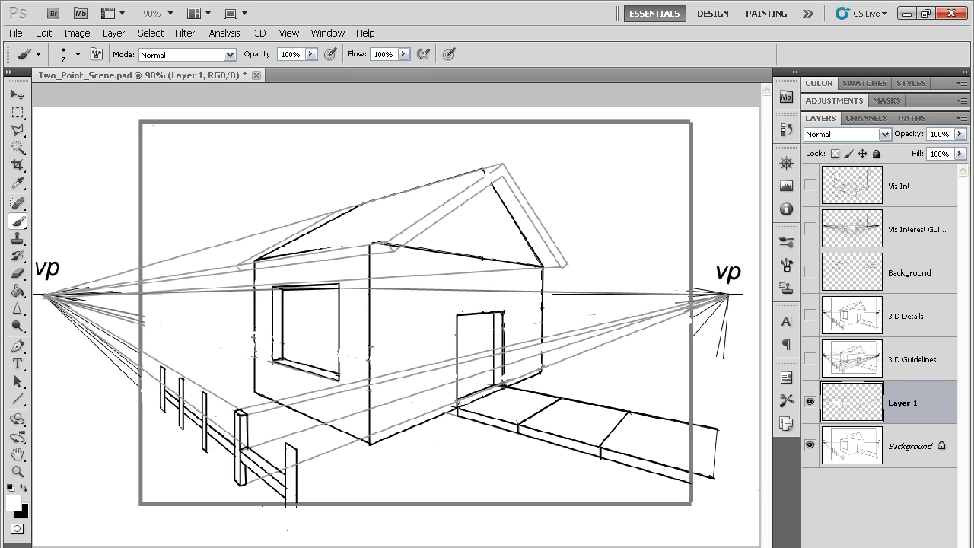
mouse_move(312, 251)
mouse_down()
mouse_move(262, 257)
mouse_move(338, 218)
mouse_up()
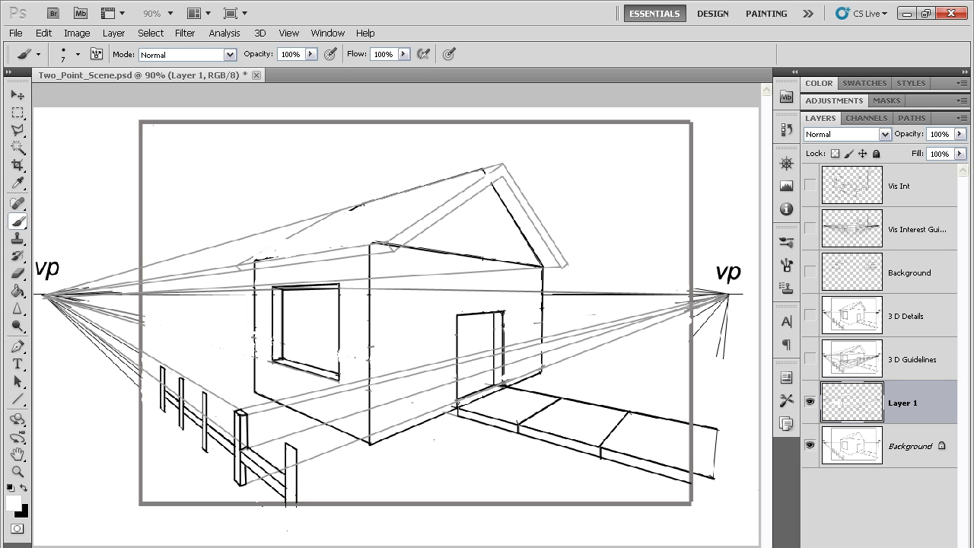
Trace the ridge, slopes, eaves and overhanging gable edge of the new roof in black with the 2 px Line tool.
key(x)
click(17, 400)
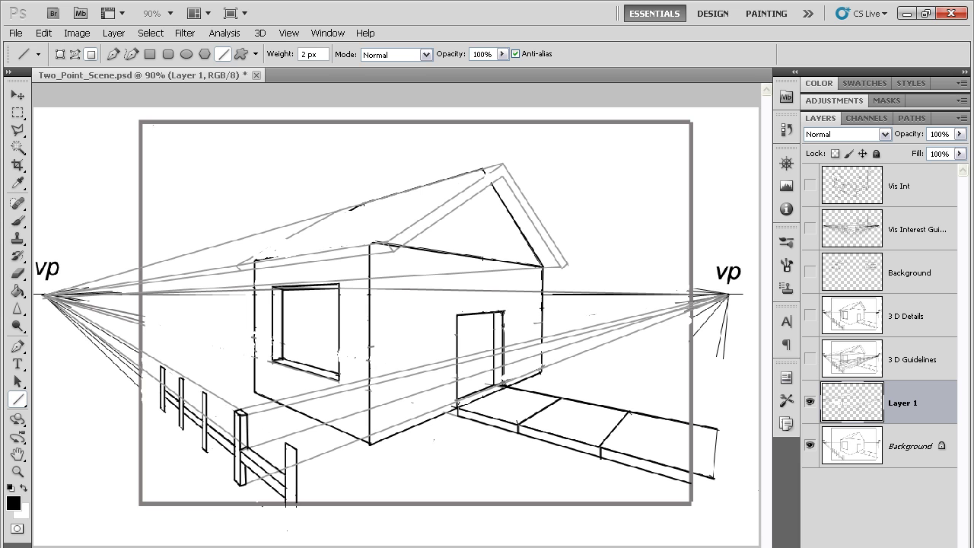
mouse_move(502, 165)
mouse_down()
mouse_move(565, 265)
mouse_move(501, 179)
mouse_move(396, 248)
mouse_move(502, 164)
mouse_up()
mouse_move(502, 164)
mouse_down()
mouse_move(332, 202)
mouse_move(224, 244)
mouse_move(337, 211)
mouse_move(237, 266)
mouse_move(387, 241)
mouse_move(238, 267)
mouse_up()
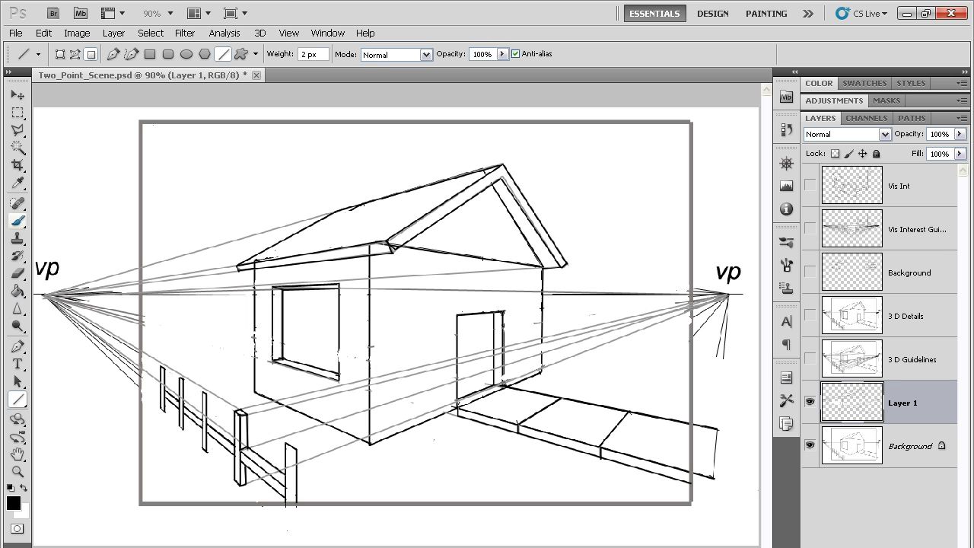
Paint out the leftover lines inside the eave overhang at the front and rear wall corners in white with the Brush.
key(b)
key(x)
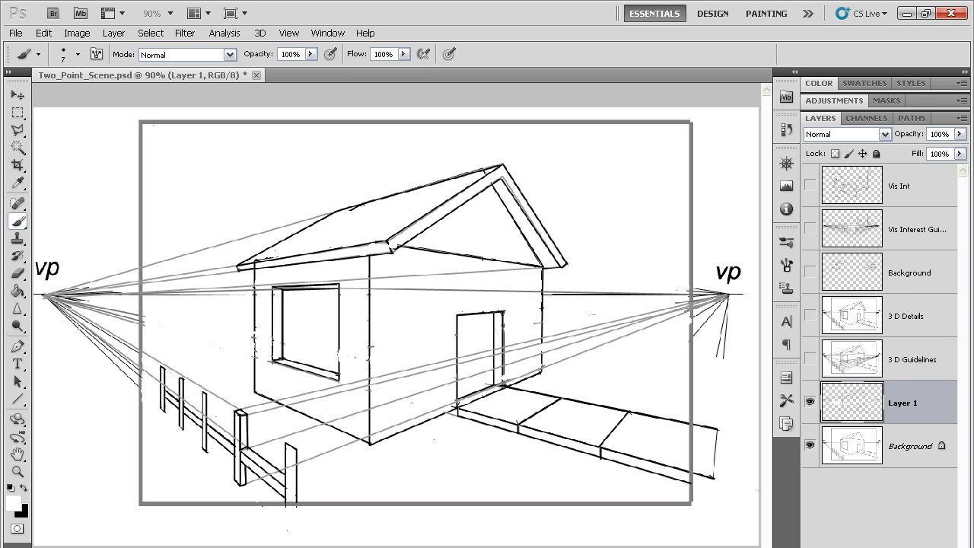
drag(255, 263, 255, 267)
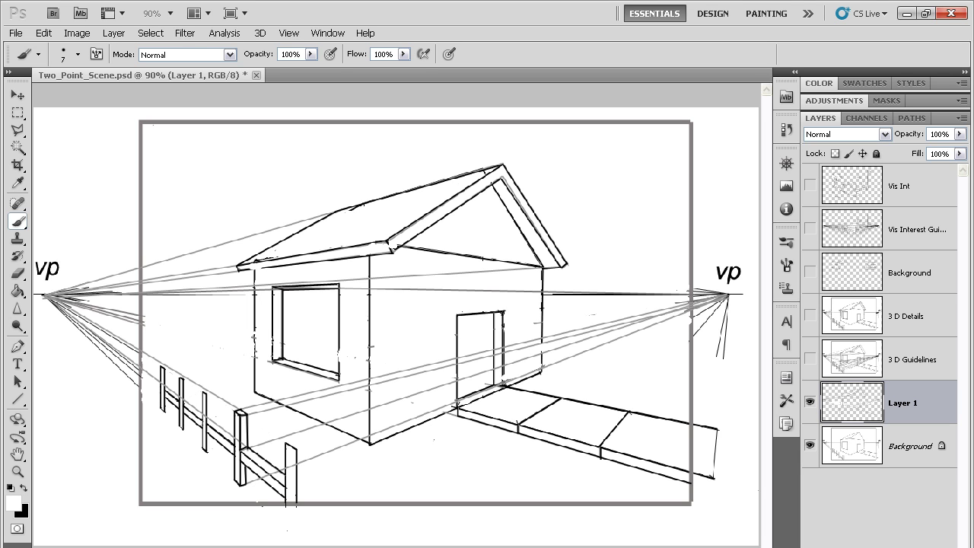